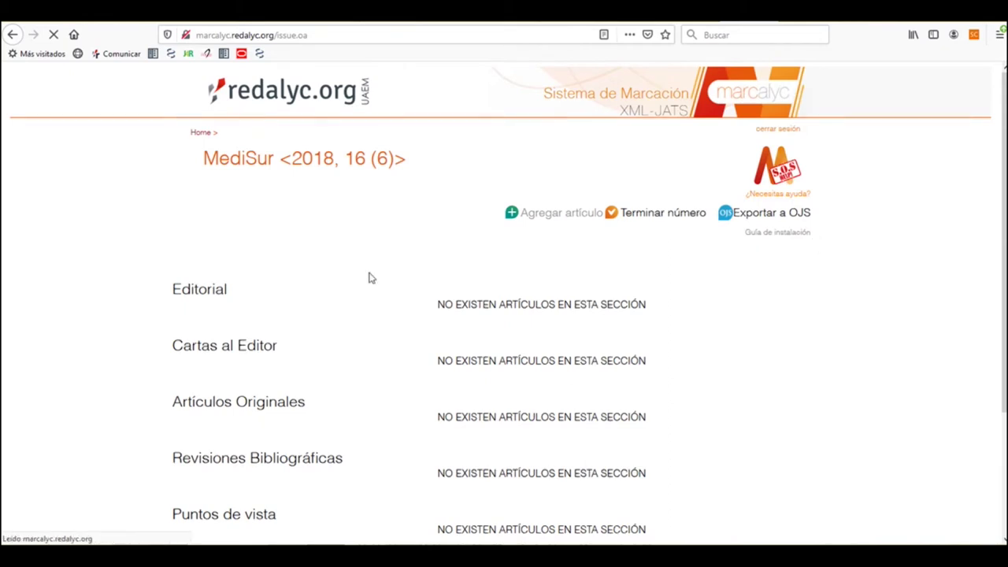
# - Review the article sections listed for the MediSur 2018, 16 (6) issue
pyautogui.scroll(-1, 372, 278)
pyautogui.moveTo(172, 225); pyautogui.dragTo(237, 225)
pyautogui.moveTo(173, 281); pyautogui.dragTo(202, 281)
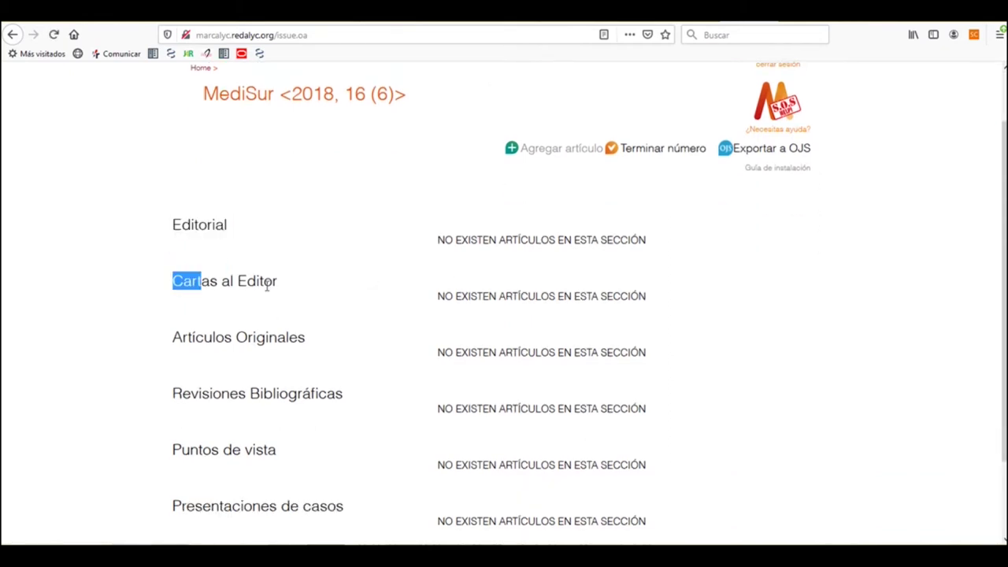
pyautogui.moveTo(267, 285); pyautogui.dragTo(280, 284)
pyautogui.moveTo(173, 337); pyautogui.dragTo(374, 342)
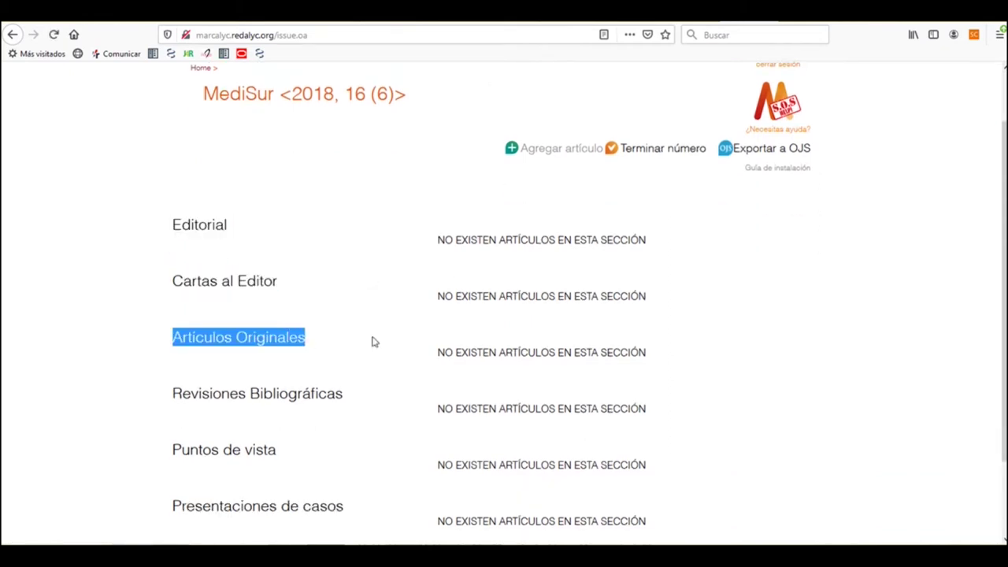
pyautogui.scroll(1, 761, 371)
pyautogui.click(761, 371)
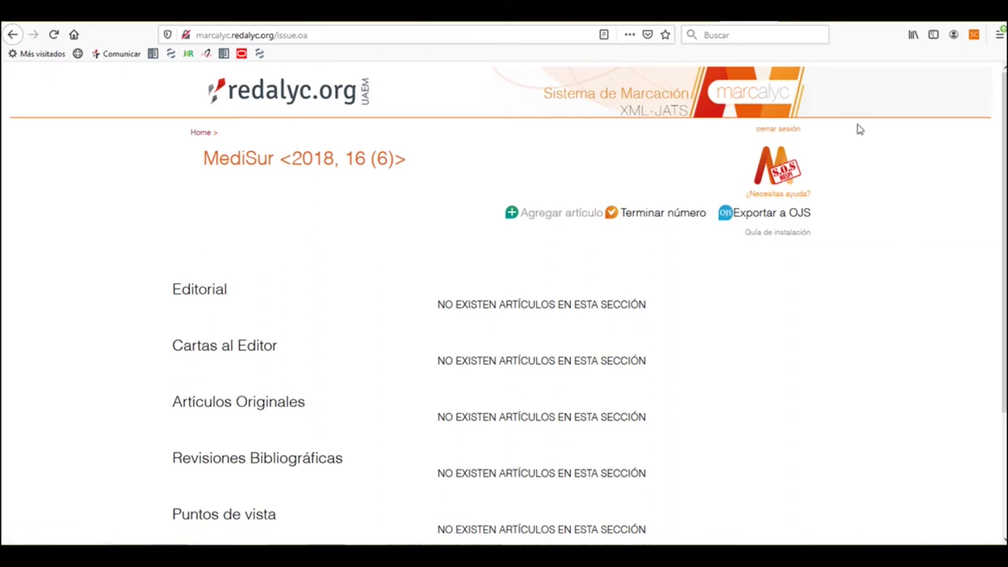
# - Start adding a new article to the issue and review the article type options, keeping Artículo científico
pyautogui.click(570, 218)
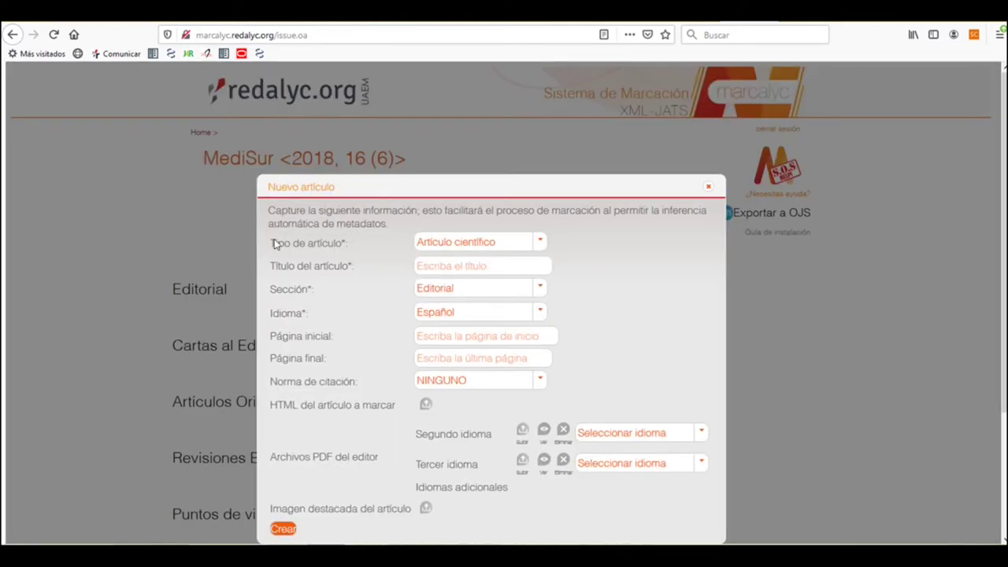
pyautogui.moveTo(273, 243); pyautogui.dragTo(342, 247)
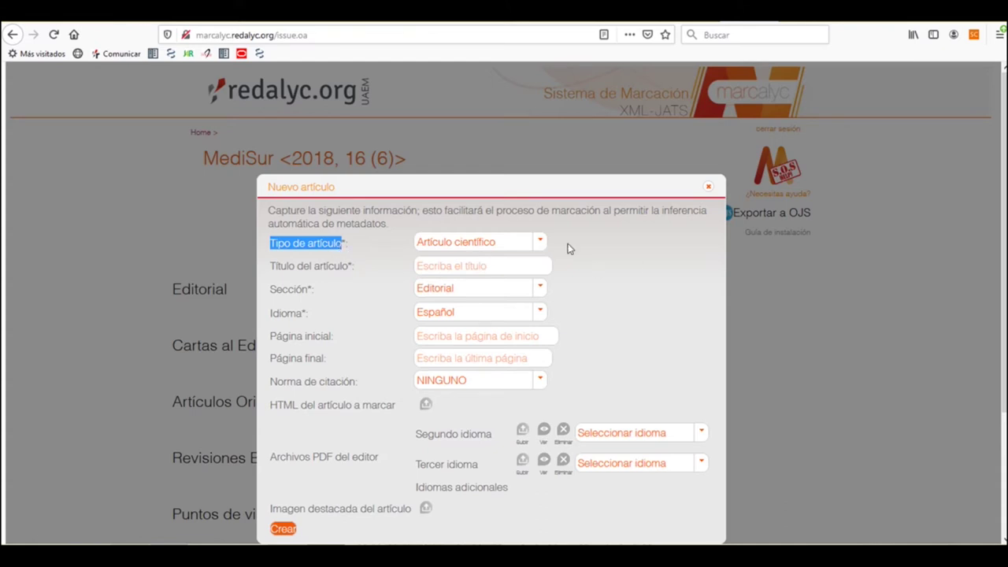
pyautogui.click(542, 247)
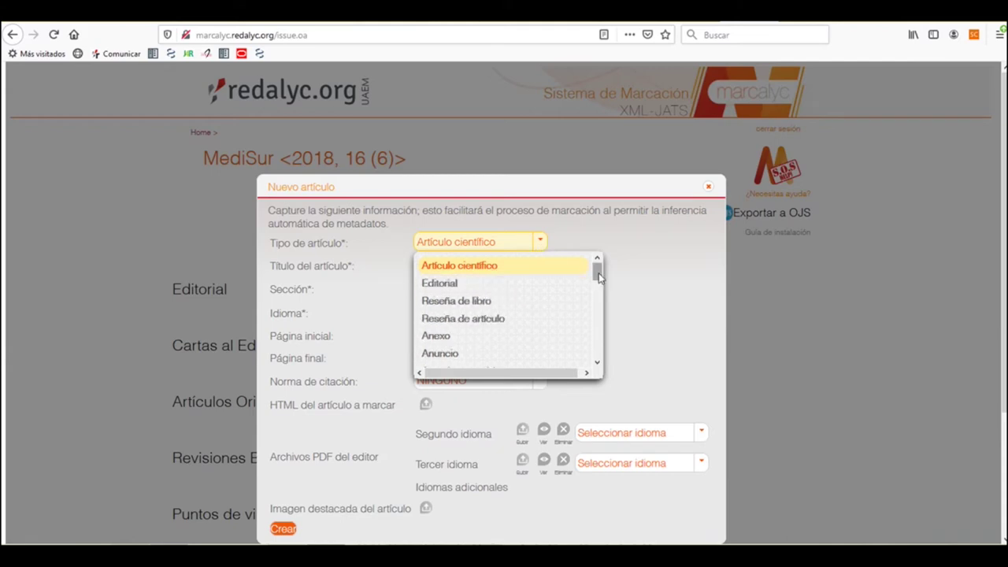
pyautogui.moveTo(597, 274)
pyautogui.mouseDown()
pyautogui.moveTo(598, 364)
pyautogui.moveTo(599, 265)
pyautogui.mouseUp()
pyautogui.click(625, 254)
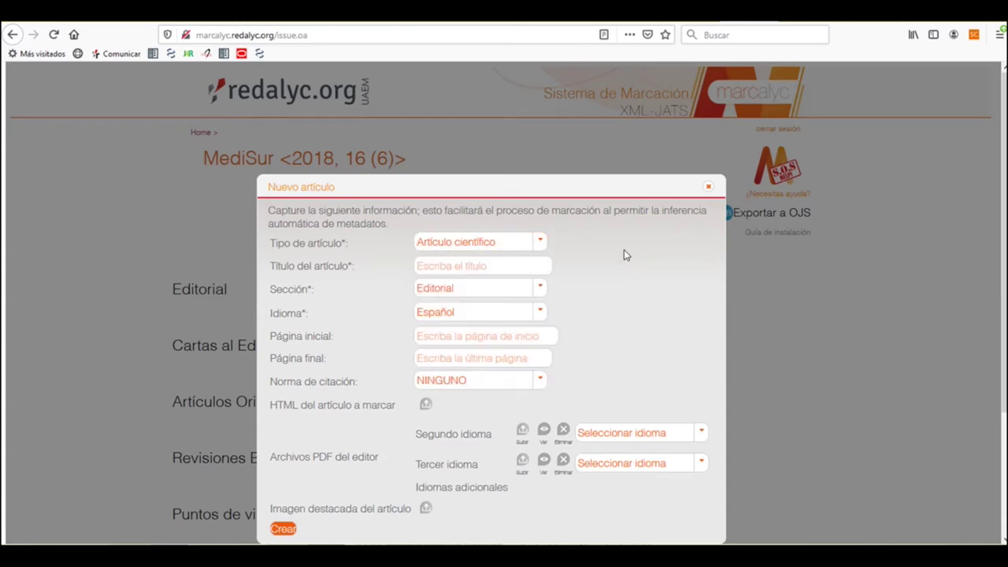
# - Paste the copied article title beginning "LA COMPETENCIA DIGITAL" as the new article's title
pyautogui.moveTo(270, 266); pyautogui.dragTo(325, 268)
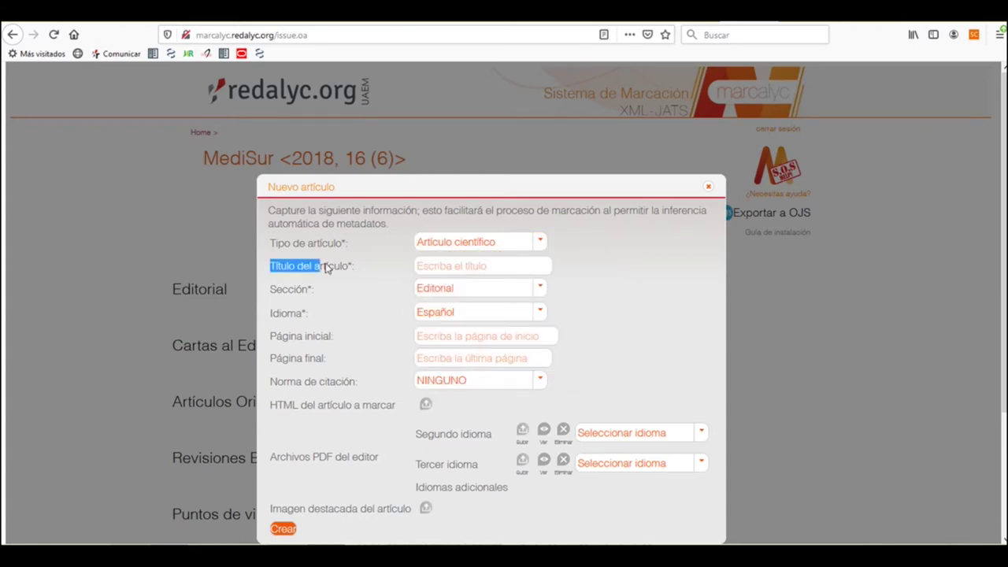
pyautogui.click(443, 268)
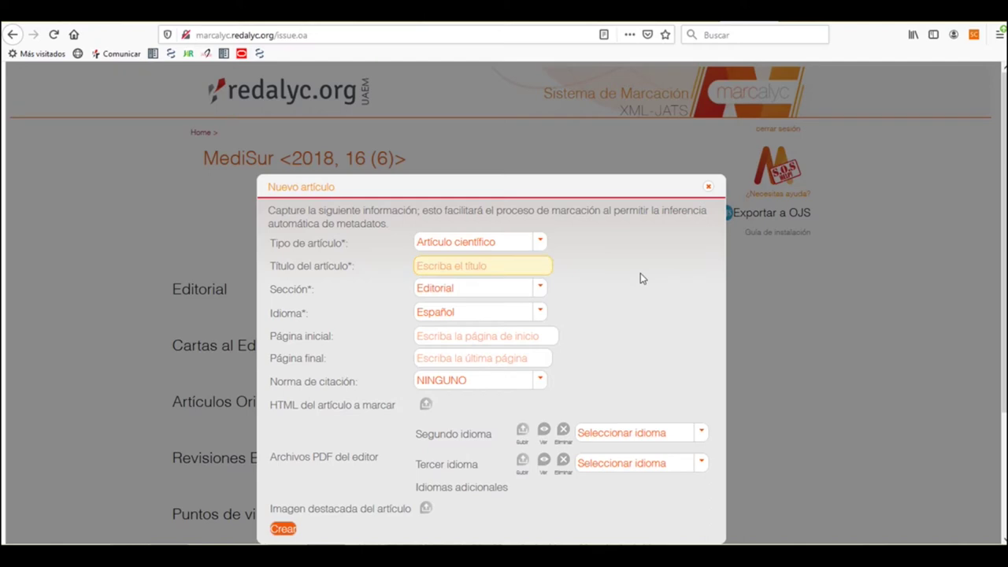
pyautogui.hotkey('ctrl', 'v')
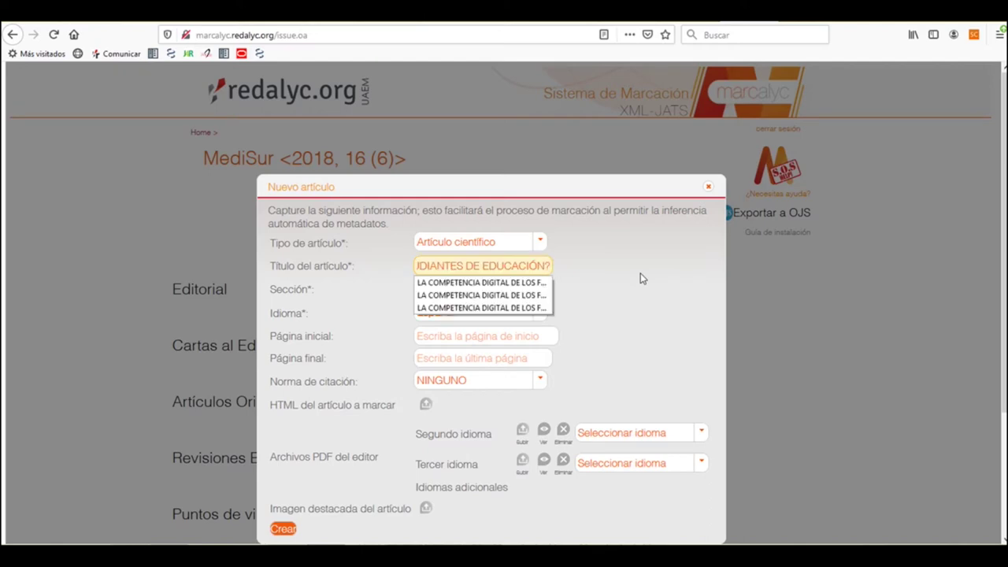
pyautogui.moveTo(538, 265); pyautogui.dragTo(390, 261)
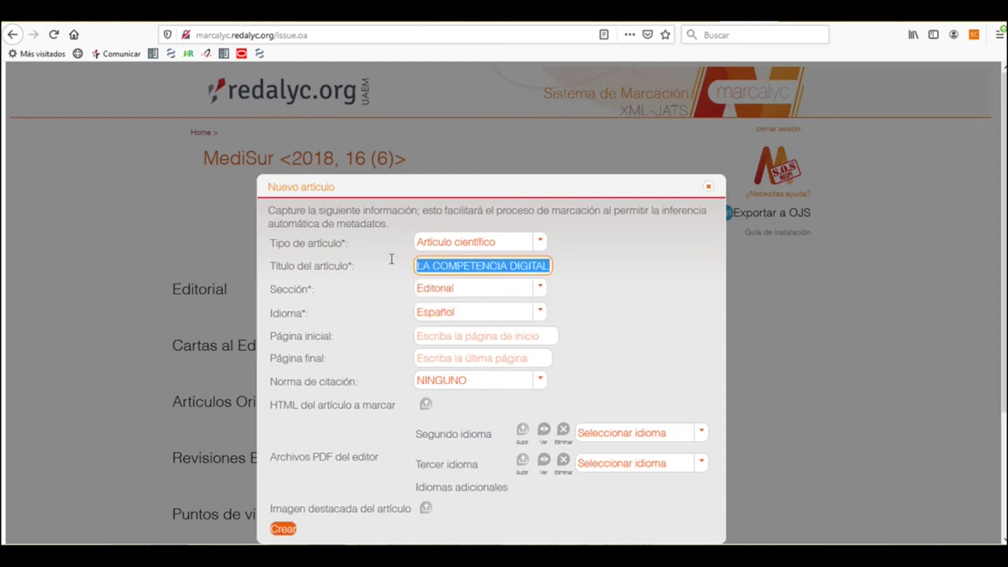
pyautogui.click(581, 281)
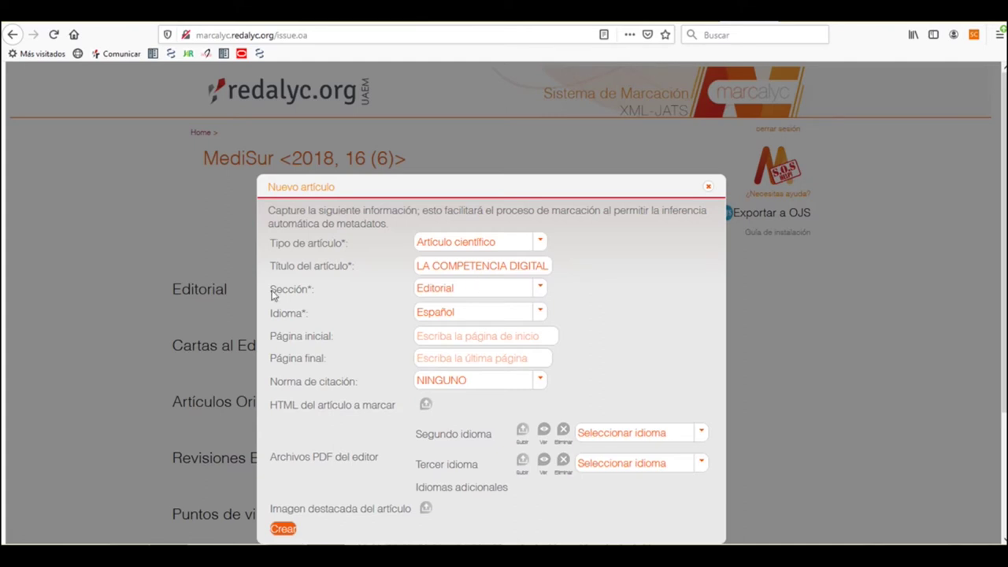
# - Assign the article to the Artículos Originales section and keep Español as its language
pyautogui.moveTo(272, 290); pyautogui.dragTo(308, 291)
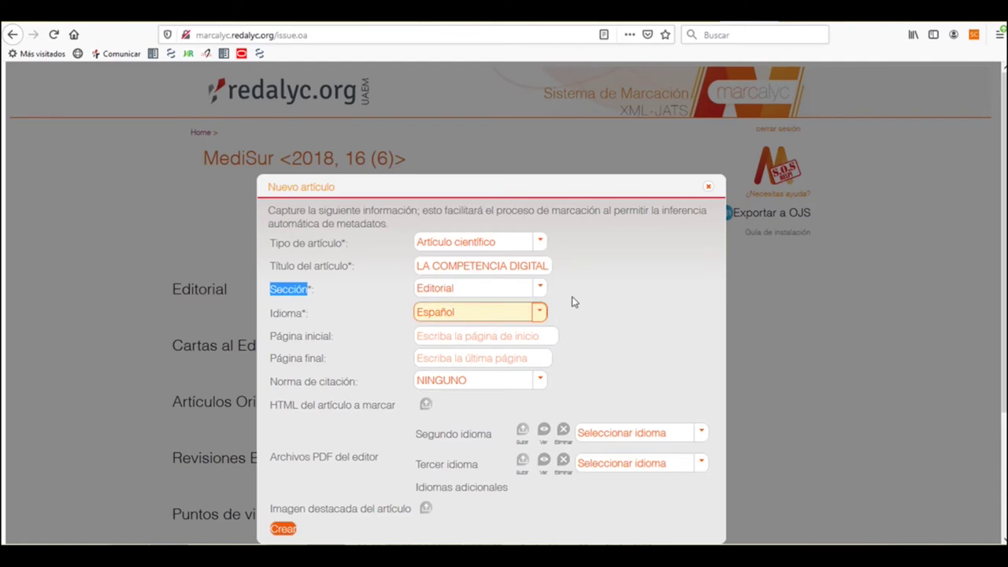
pyautogui.click(542, 293)
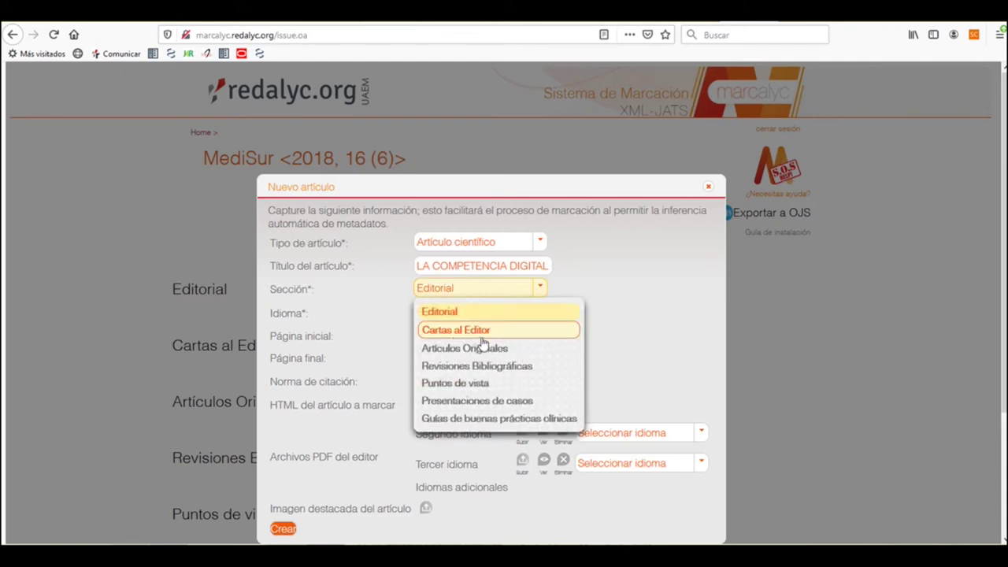
pyautogui.click(508, 350)
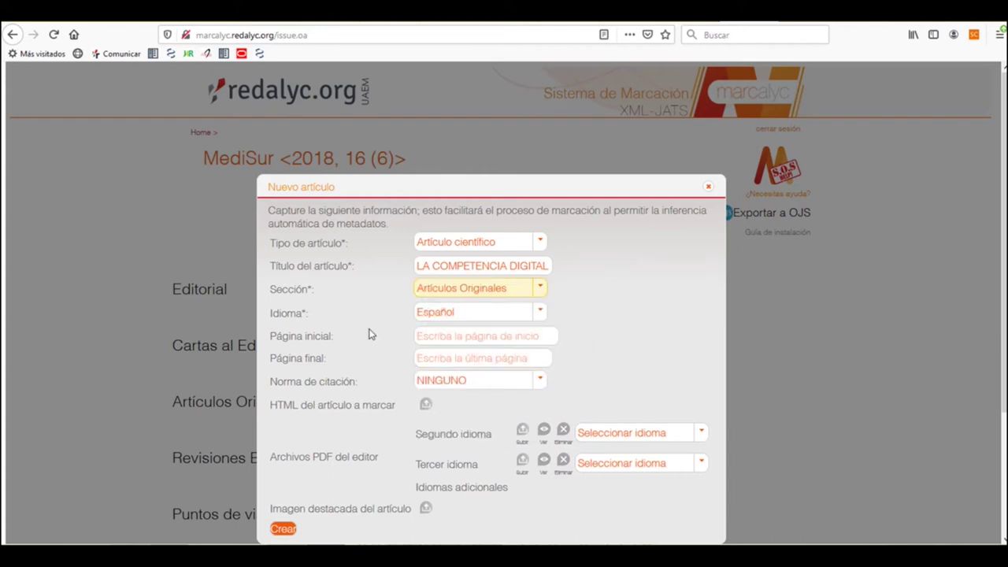
pyautogui.click(543, 316)
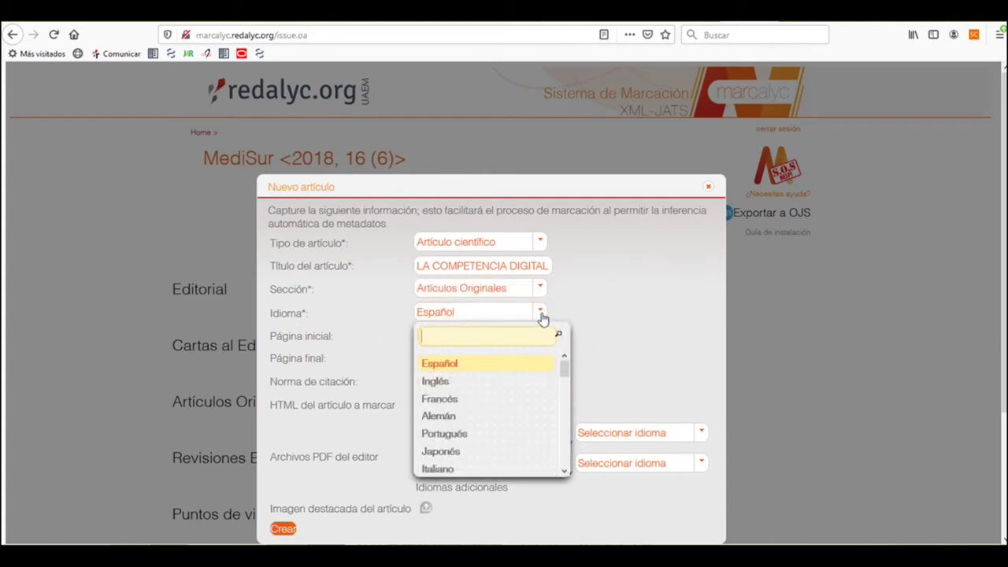
pyautogui.click(636, 358)
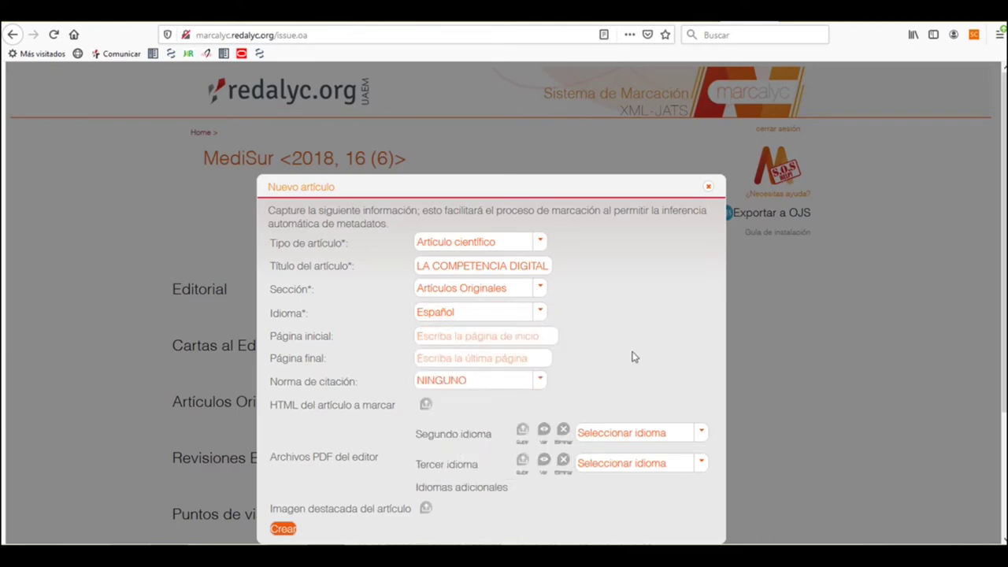
# - Set the article's initial page to 12 and its final page to 26
pyautogui.click(438, 337)
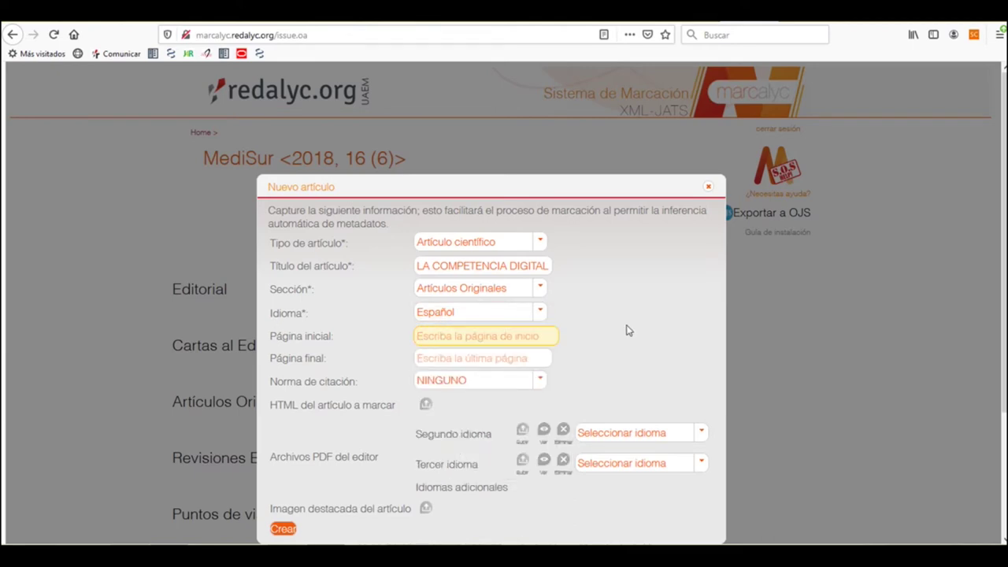
pyautogui.write('12')
pyautogui.click(498, 365)
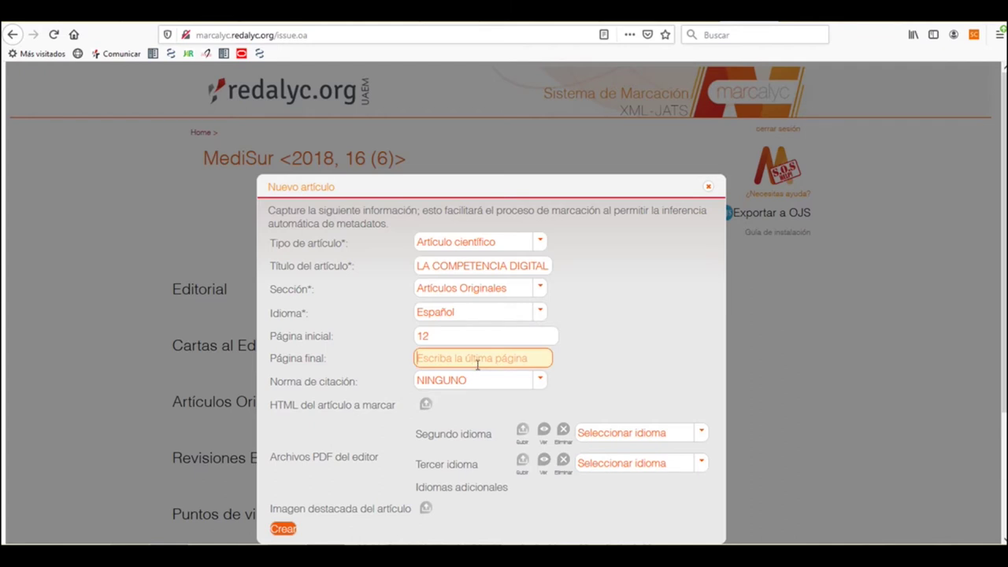
pyautogui.write('26')
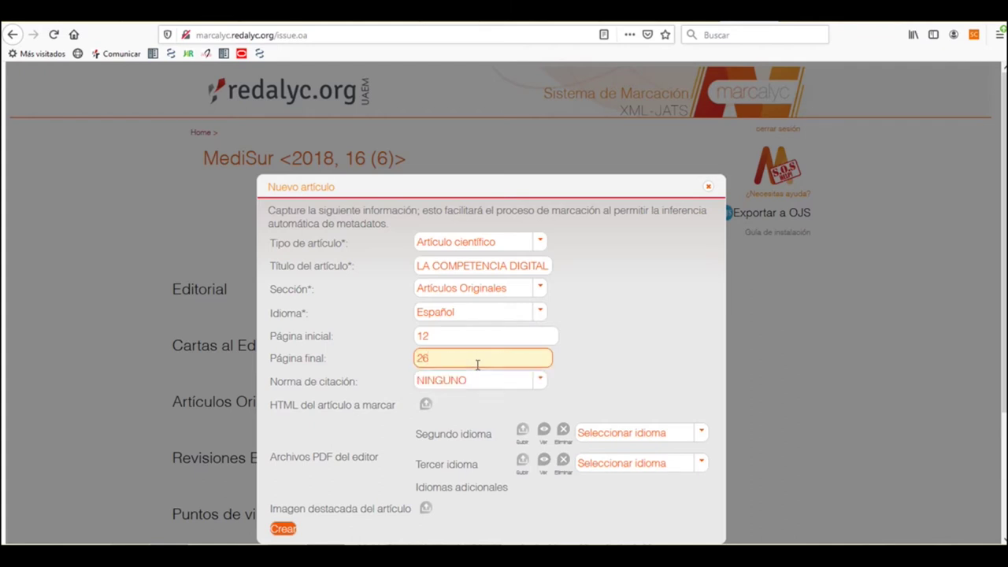
pyautogui.click(593, 362)
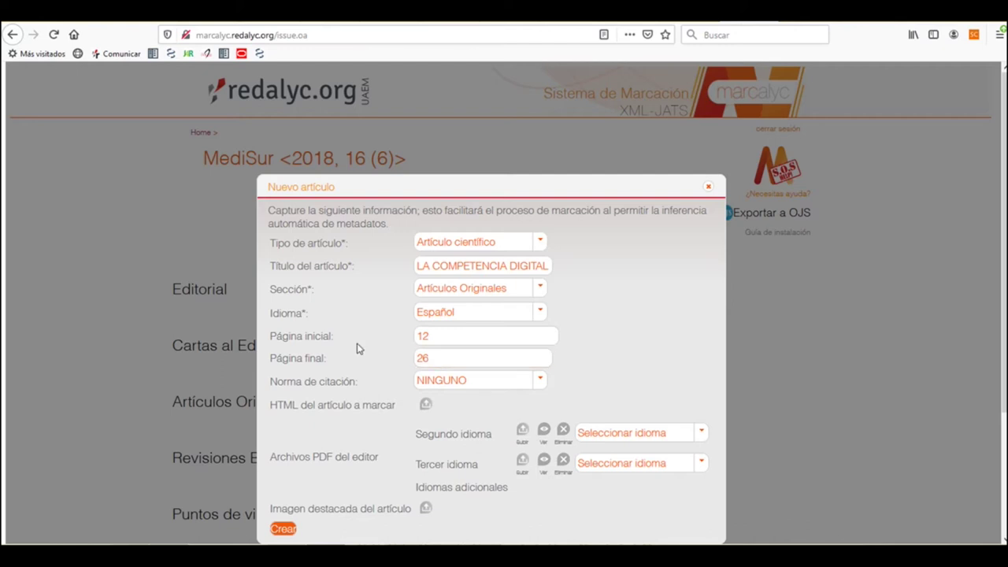
pyautogui.click(450, 339)
# - Set the citation standard to APA and create the article
pyautogui.moveTo(273, 384); pyautogui.dragTo(394, 386)
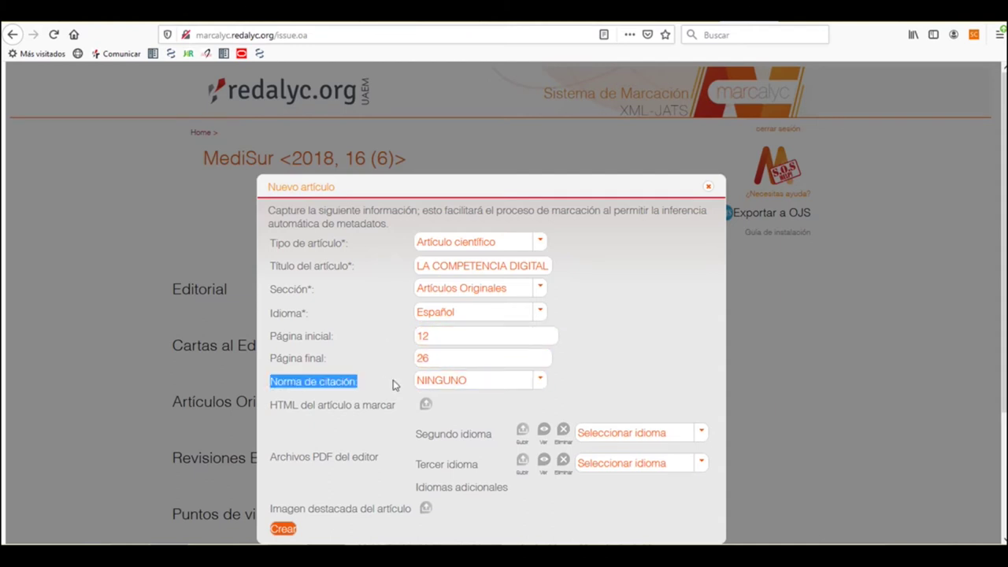
pyautogui.click(540, 392)
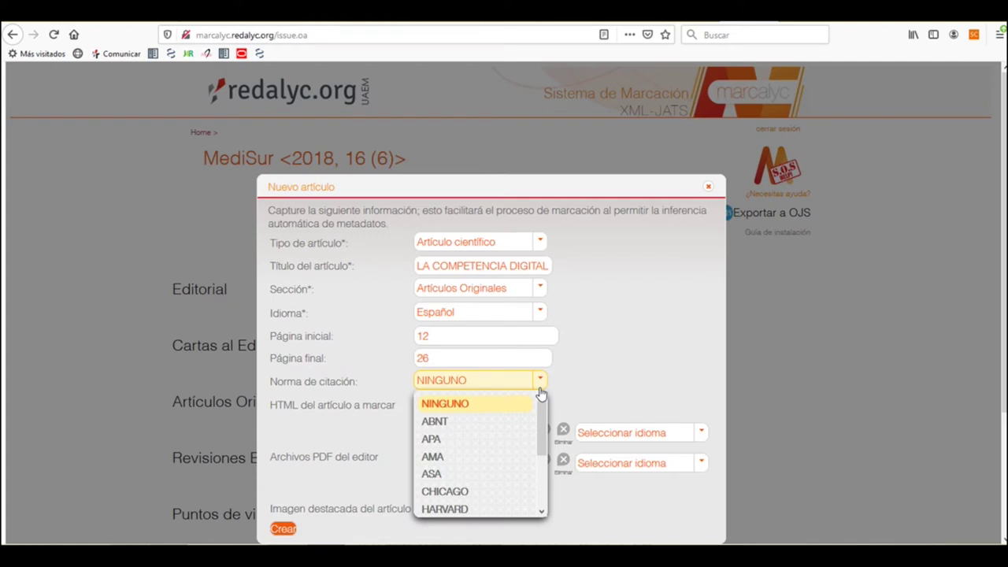
pyautogui.click(461, 441)
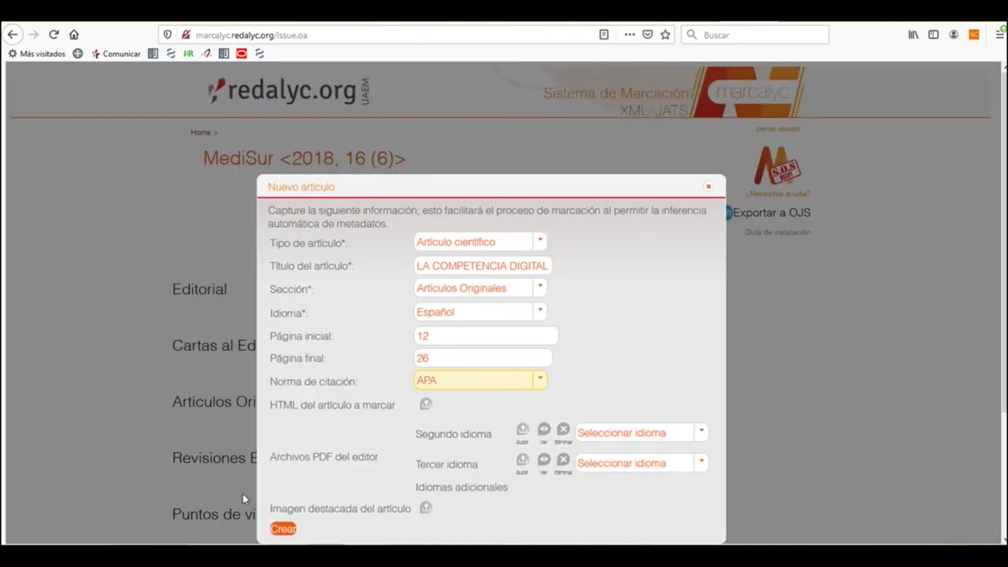
pyautogui.click(284, 529)
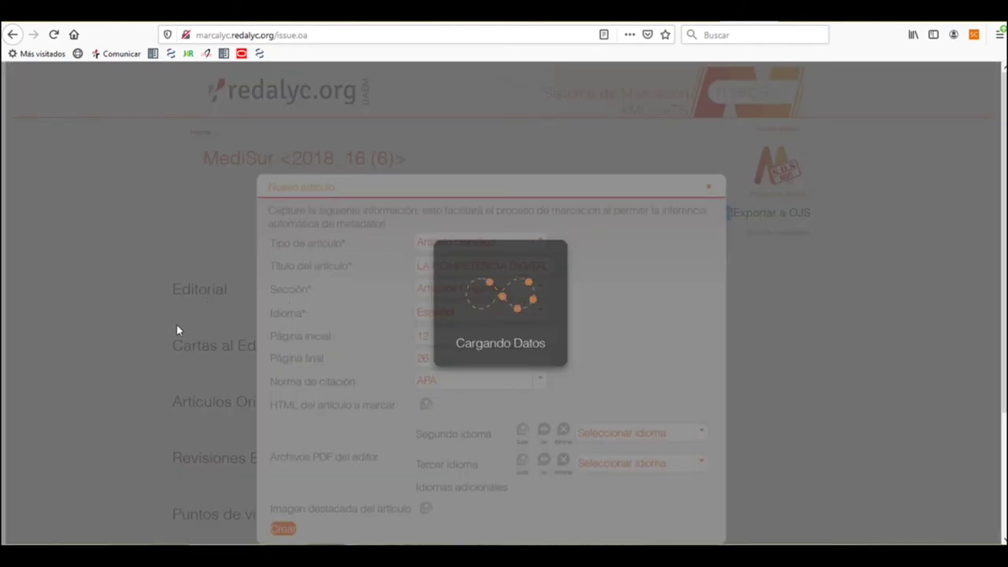
# - Open the upload for the article's HTML to be marked up and review its ZIP, UTF-8 and index.html requirements
pyautogui.scroll(-3, 176, 324)
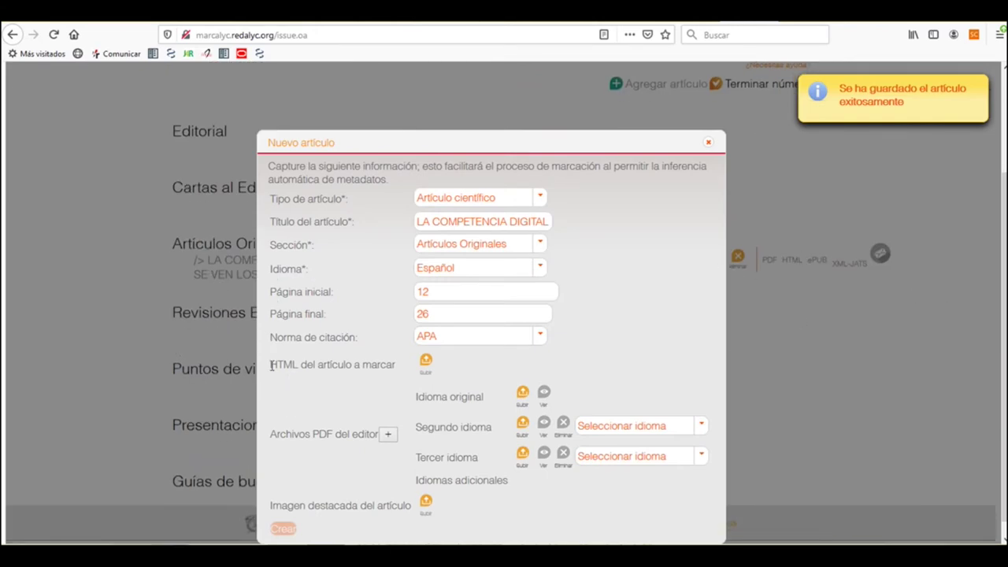
pyautogui.moveTo(270, 365); pyautogui.dragTo(398, 365)
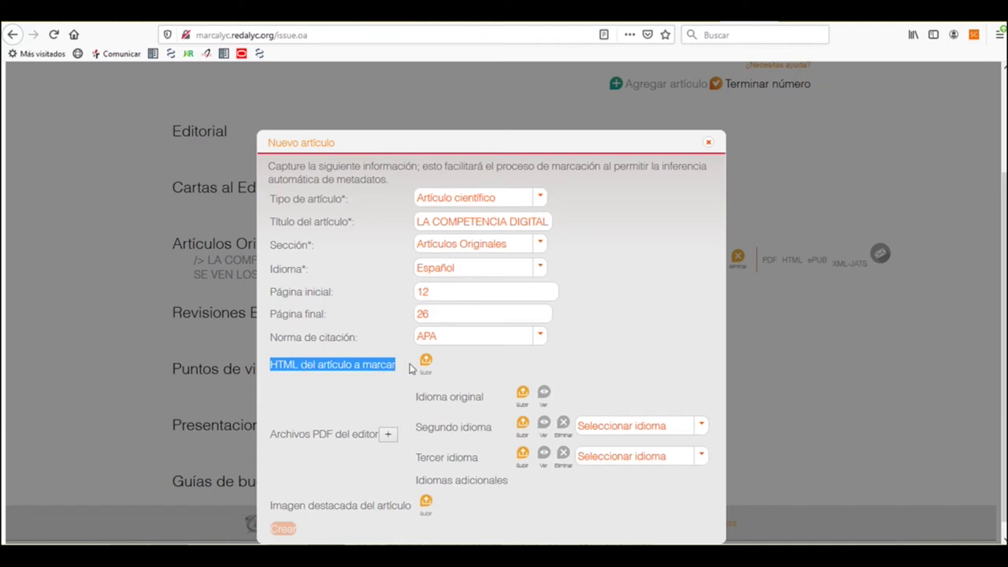
pyautogui.click(426, 364)
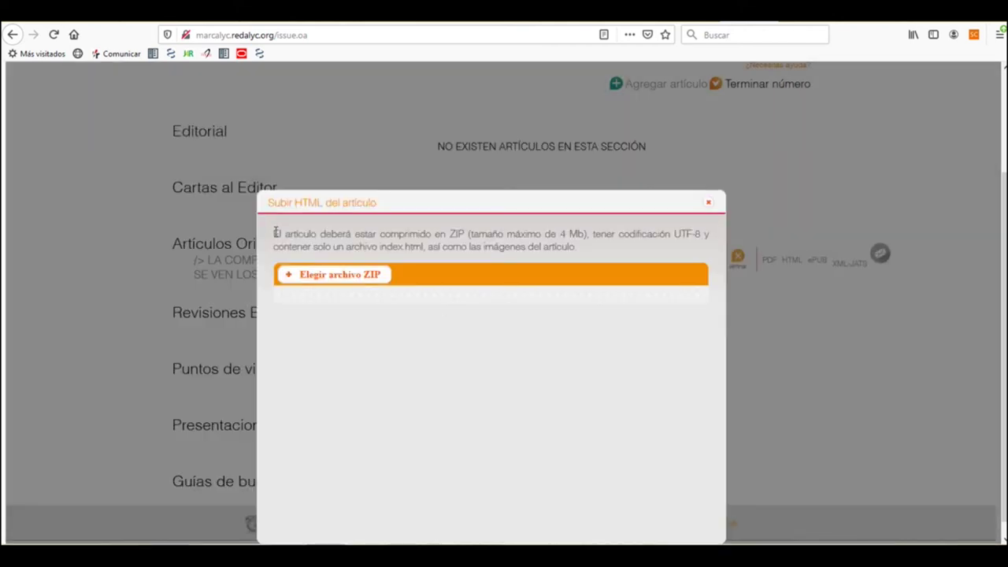
pyautogui.moveTo(275, 234); pyautogui.dragTo(580, 252)
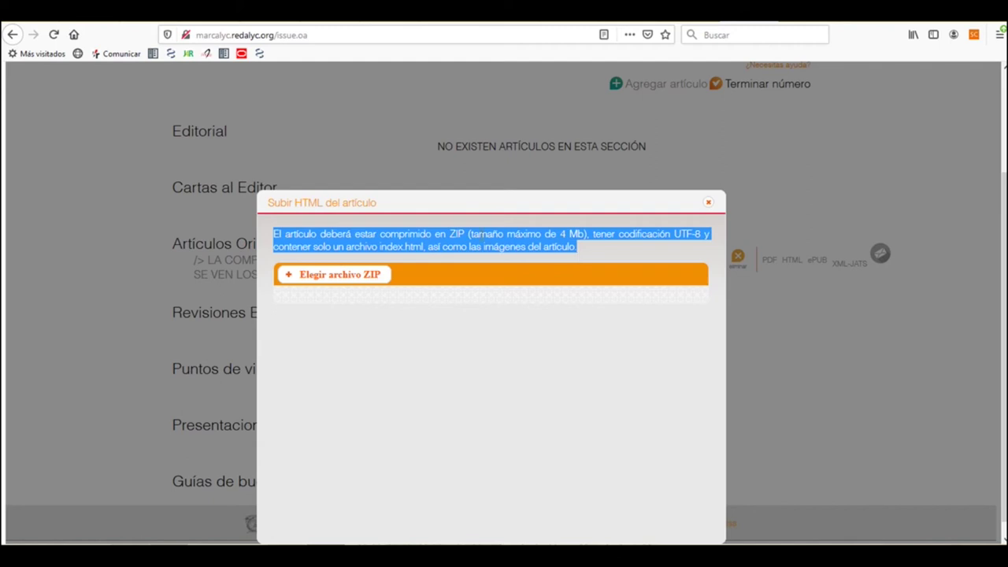
pyautogui.click(465, 237)
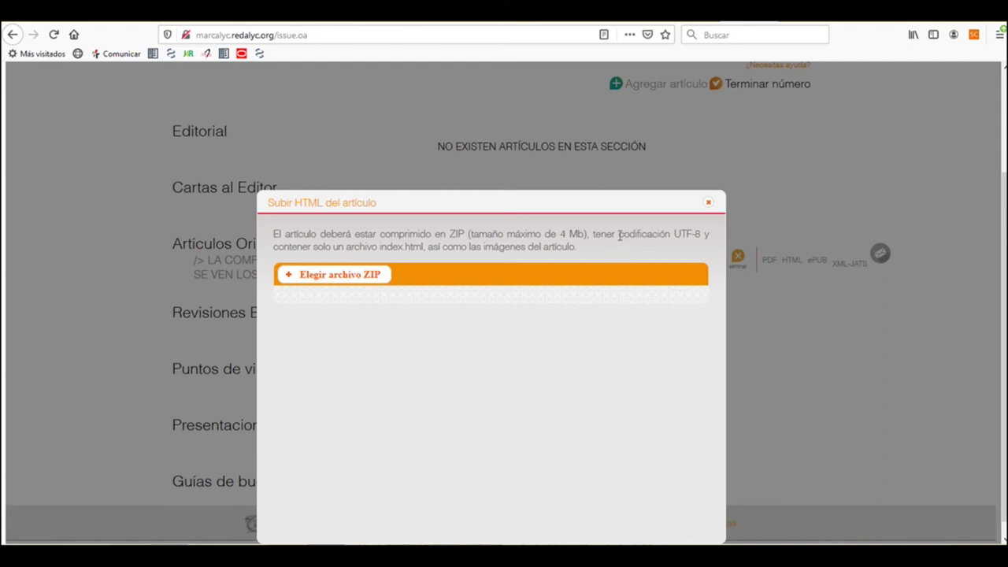
pyautogui.moveTo(620, 235); pyautogui.dragTo(701, 236)
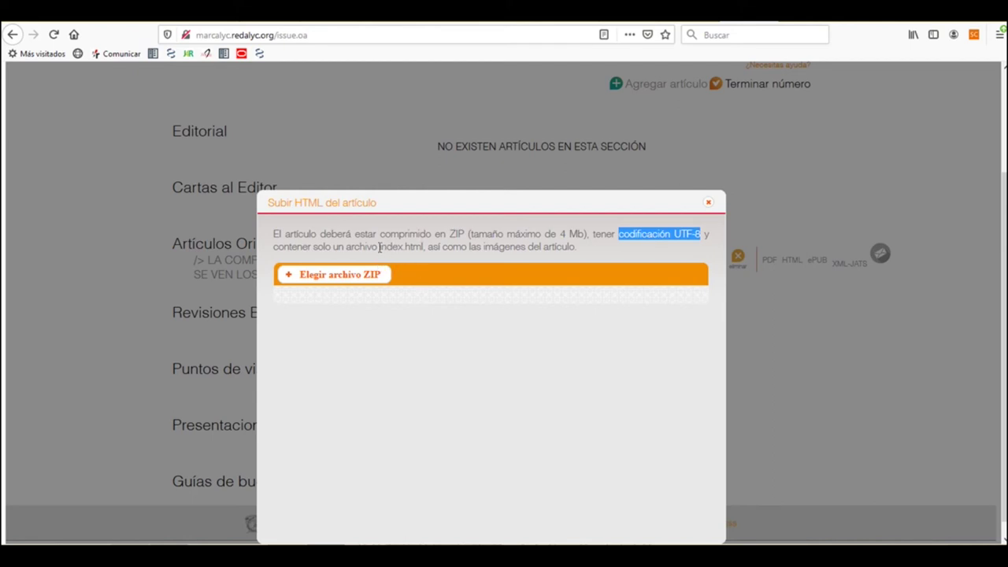
pyautogui.moveTo(380, 246); pyautogui.dragTo(424, 249)
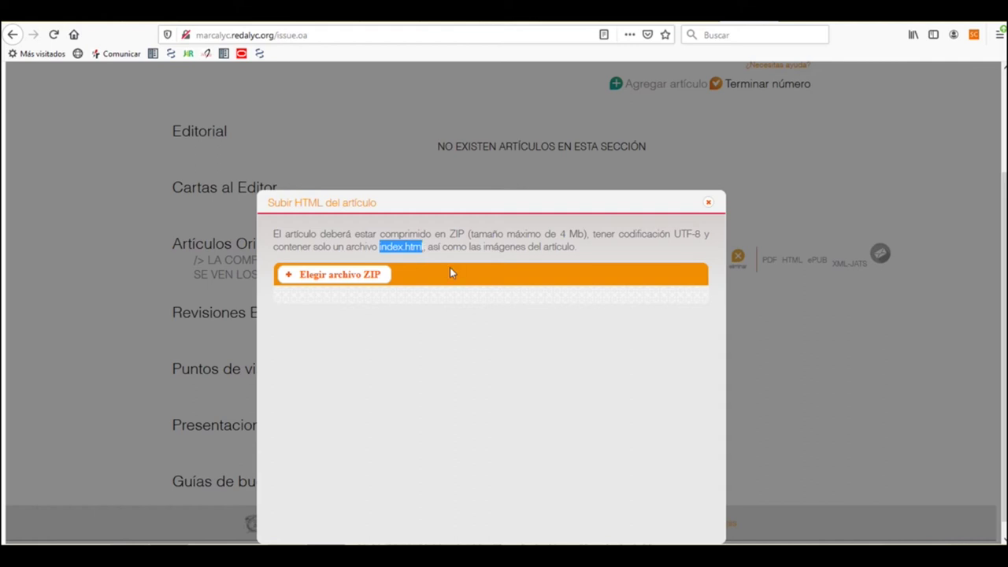
pyautogui.click(434, 297)
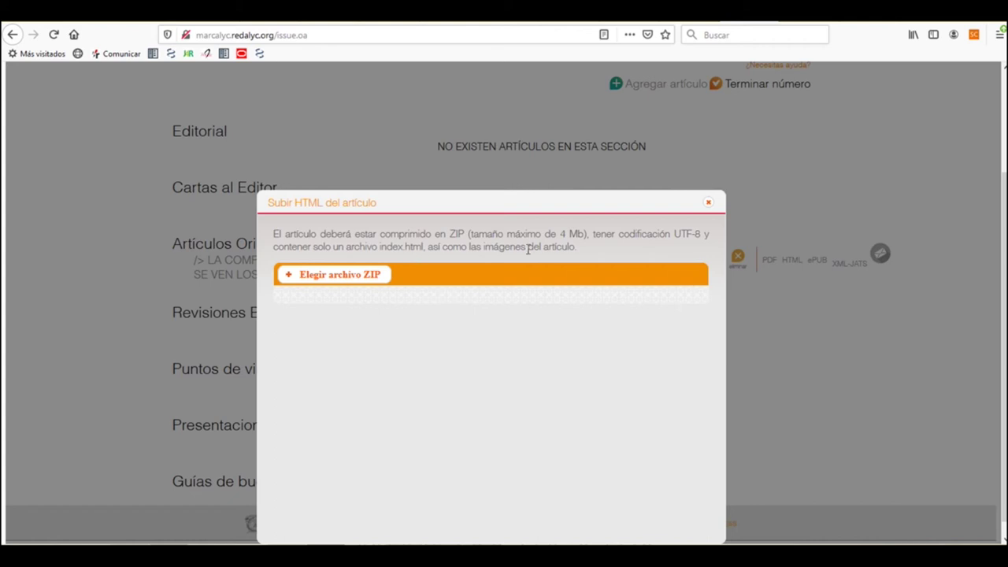
# - Upload Article 01.zip from the Documentos > Marcalyc > Article 01 folder as the article's HTML and close the upload dialog
pyautogui.click(365, 282)
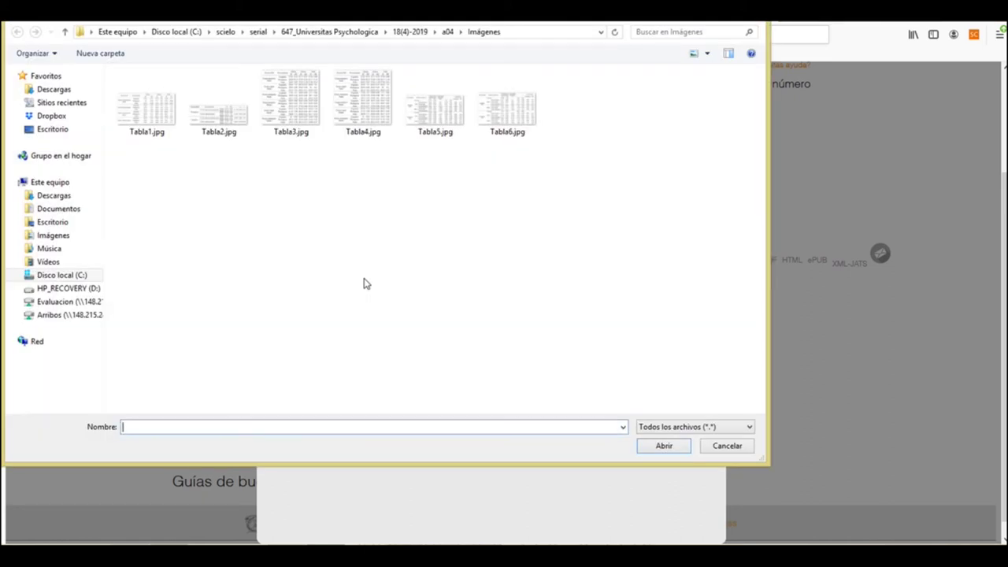
pyautogui.click(69, 213)
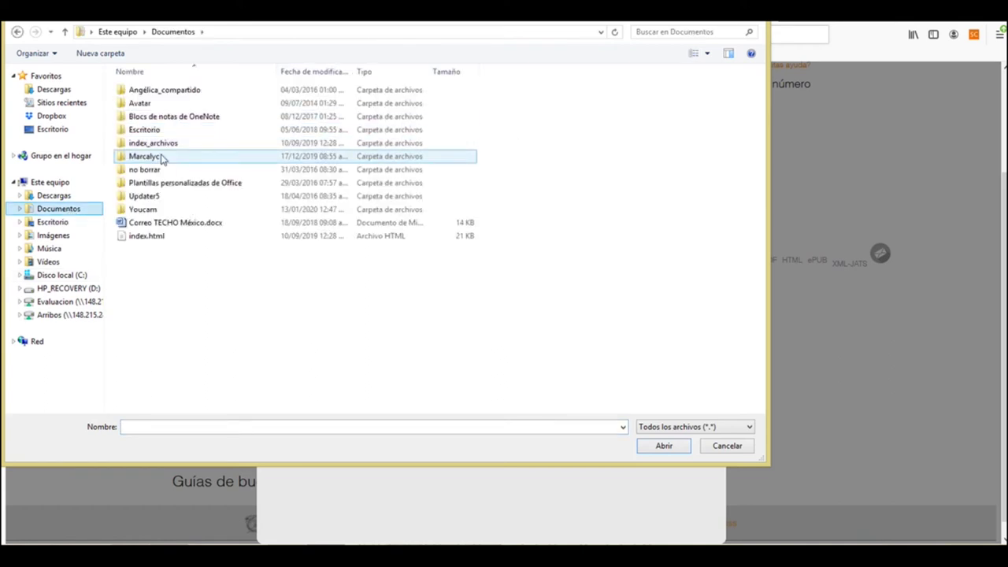
pyautogui.doubleClick(164, 160)
pyautogui.doubleClick(150, 91)
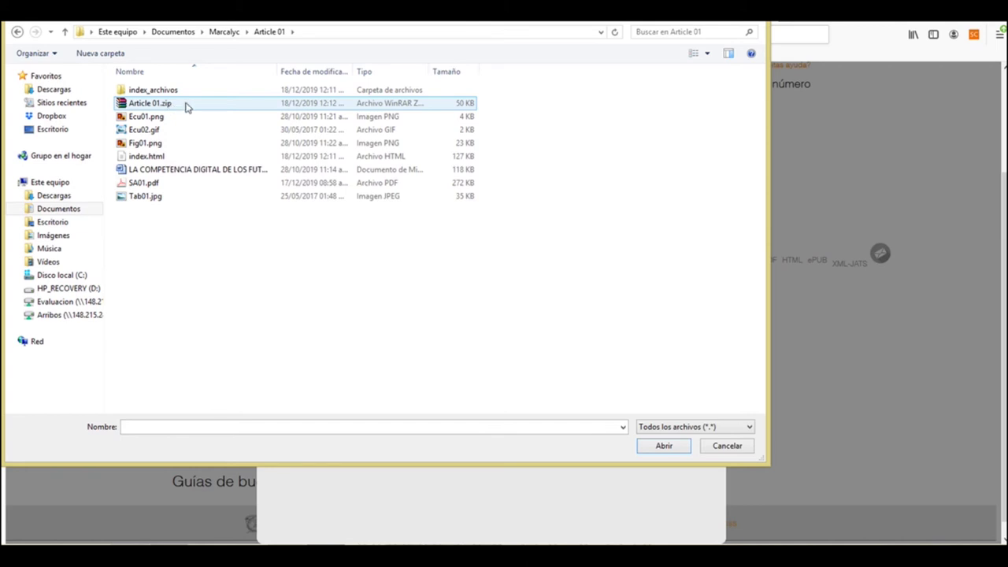
pyautogui.click(163, 105)
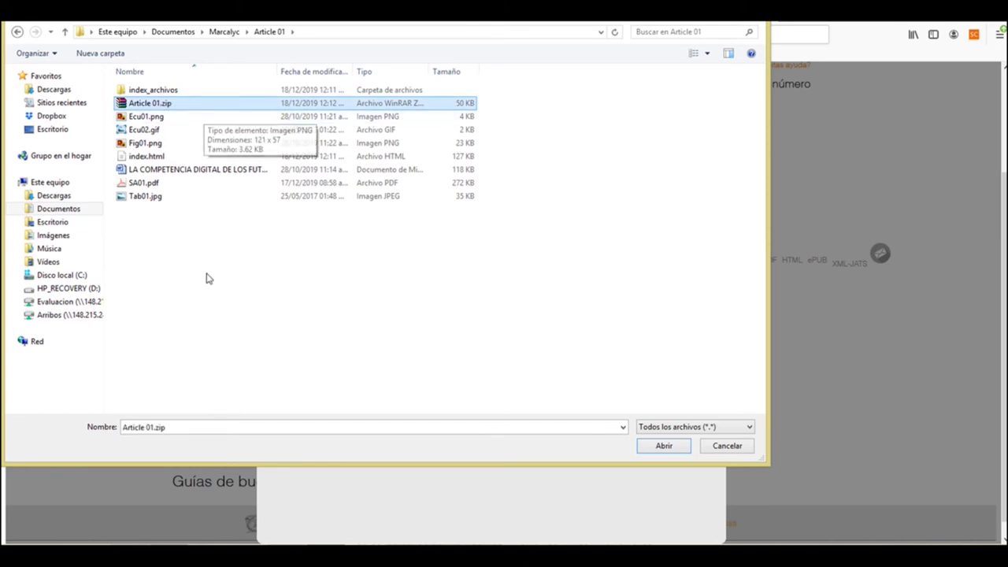
pyautogui.doubleClick(161, 106)
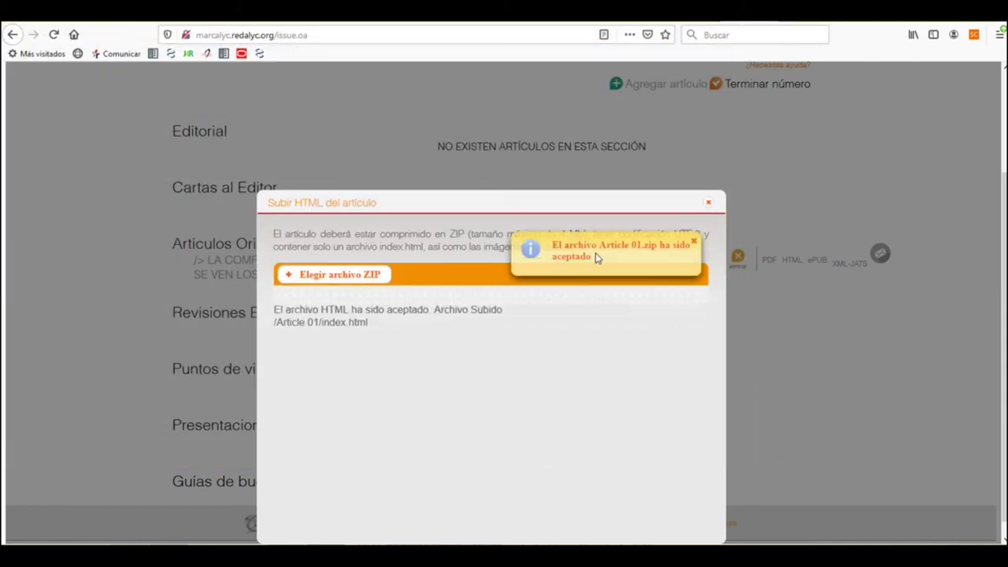
pyautogui.moveTo(554, 245); pyautogui.dragTo(647, 263)
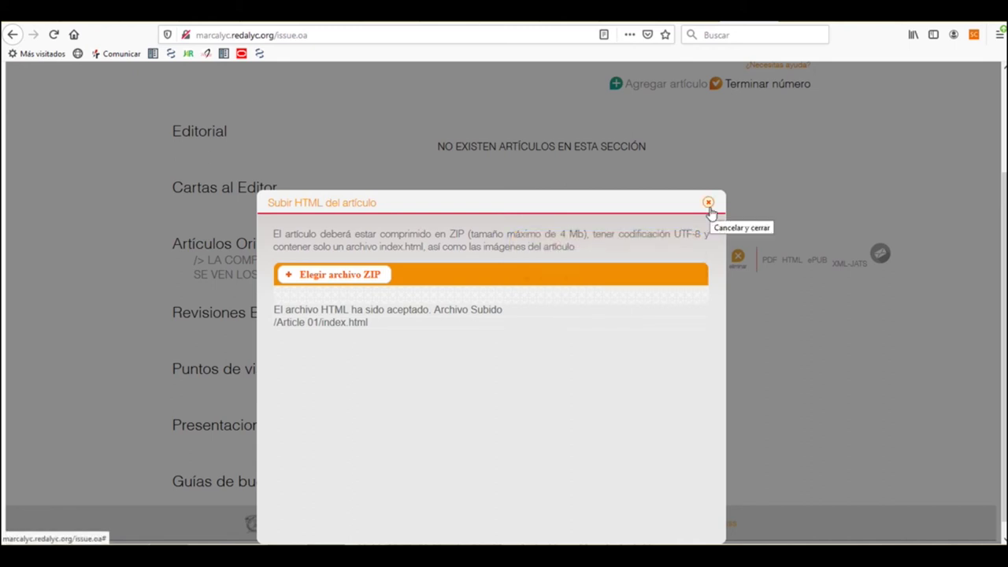
pyautogui.click(709, 205)
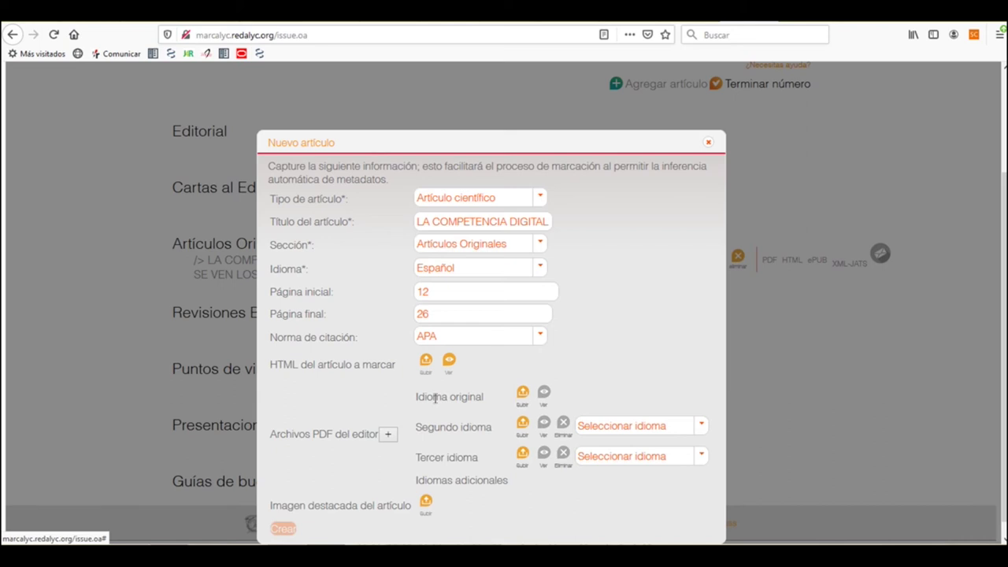
# - Upload SA01.pdf from the Article 01 folder as the editor's PDF in the original language and close the upload dialog
pyautogui.moveTo(415, 398); pyautogui.dragTo(484, 398)
pyautogui.click(504, 405)
pyautogui.doubleClick(424, 399)
pyautogui.click(486, 400)
pyautogui.click(523, 398)
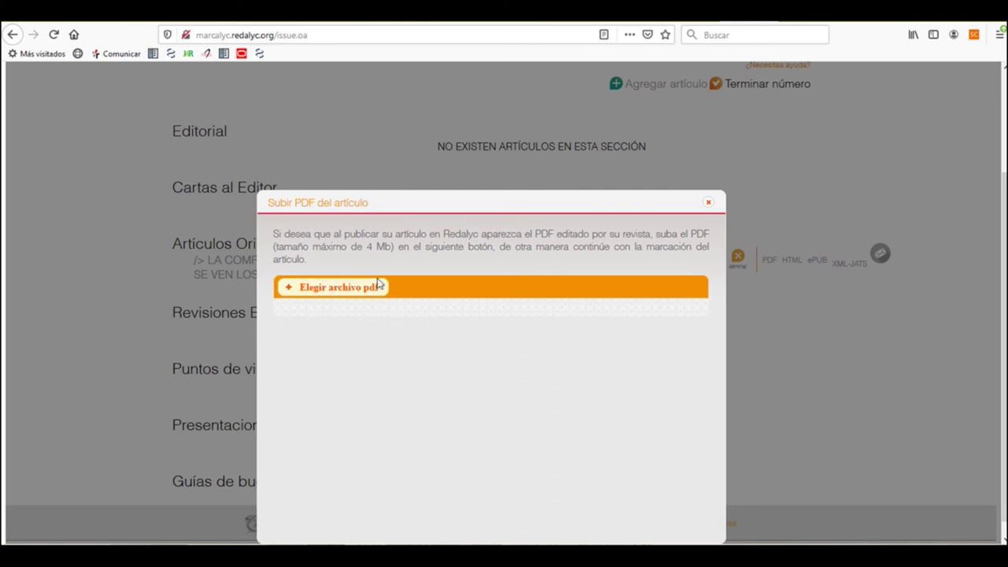
pyautogui.moveTo(367, 246); pyautogui.dragTo(391, 250)
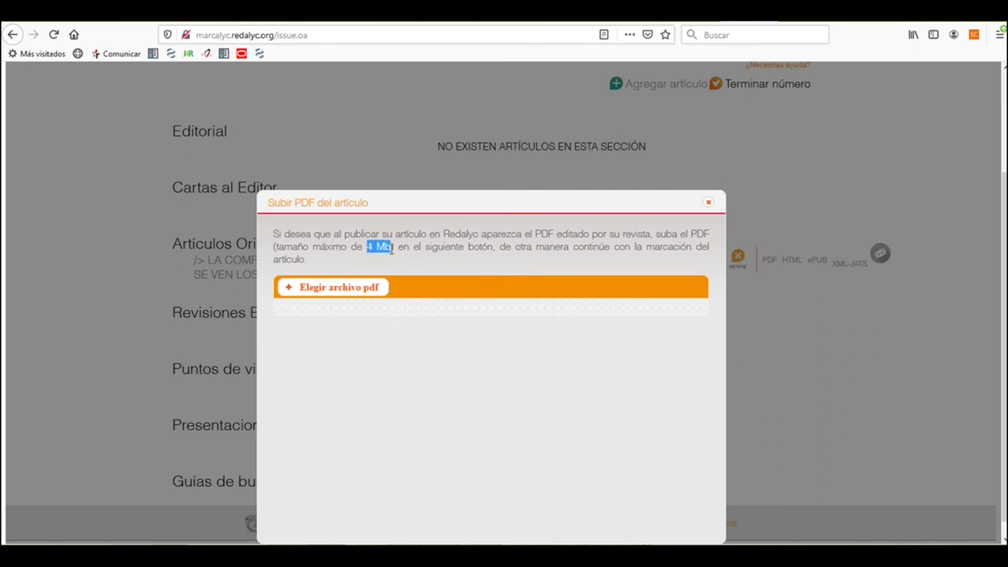
pyautogui.click(447, 265)
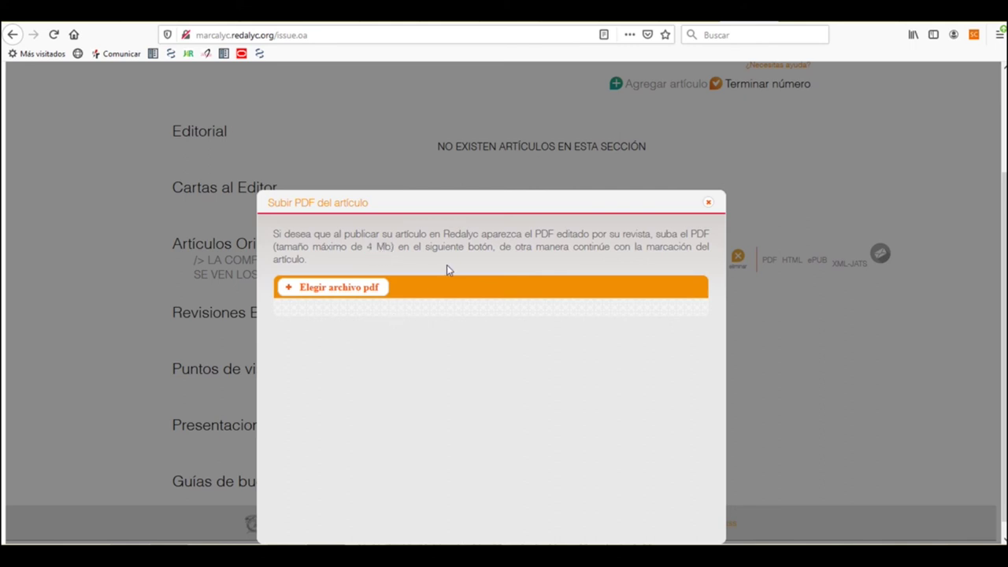
pyautogui.click(372, 288)
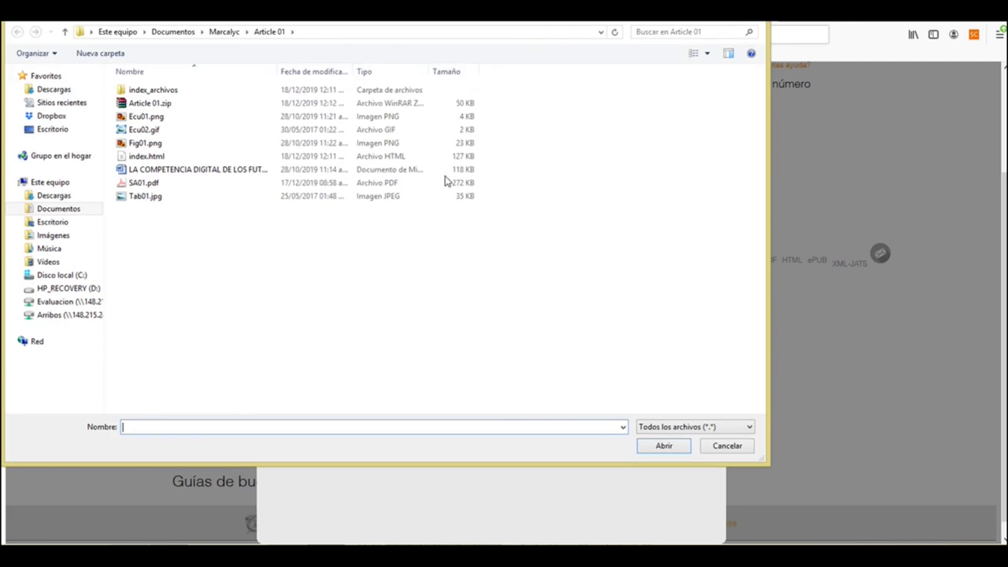
pyautogui.doubleClick(180, 182)
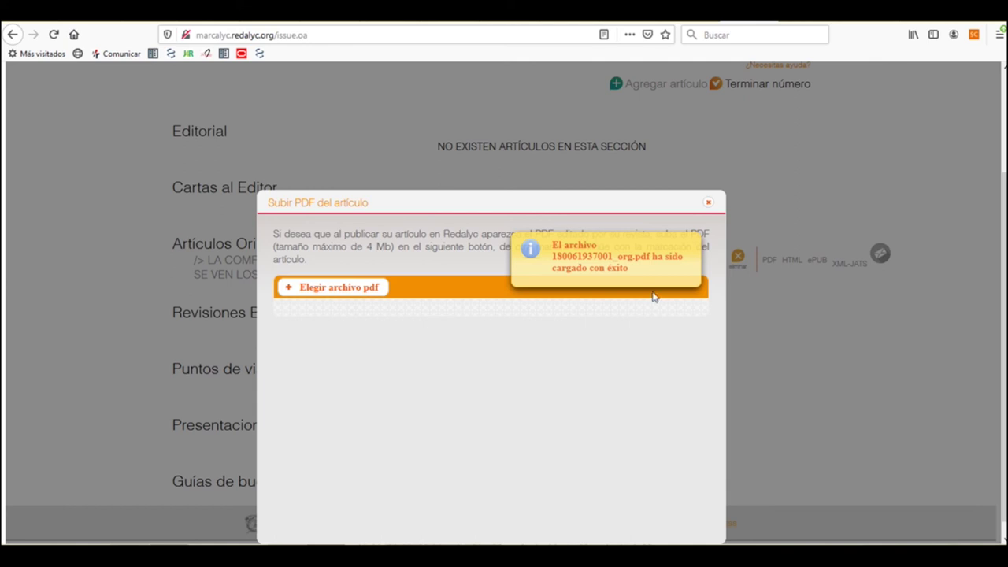
pyautogui.click(708, 202)
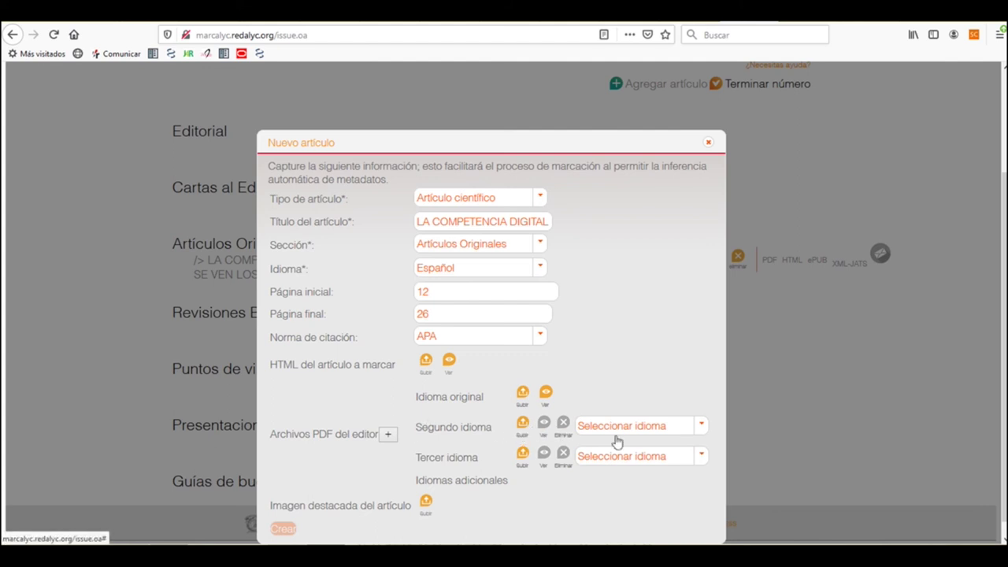
# - Check the language choices for a second editor's PDF and review the format, dimension and size requirements for the article's featured image
pyautogui.click(702, 426)
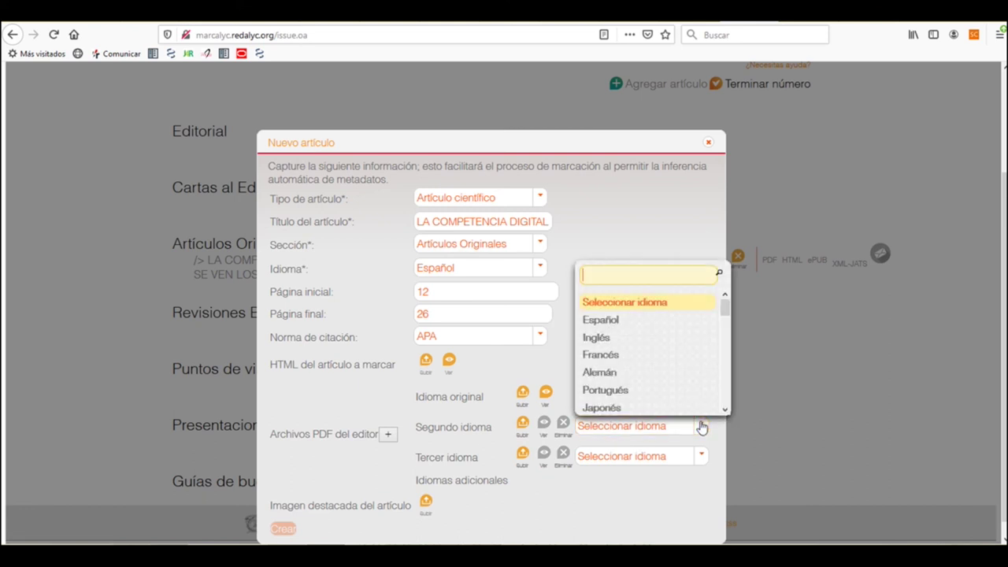
pyautogui.click(465, 495)
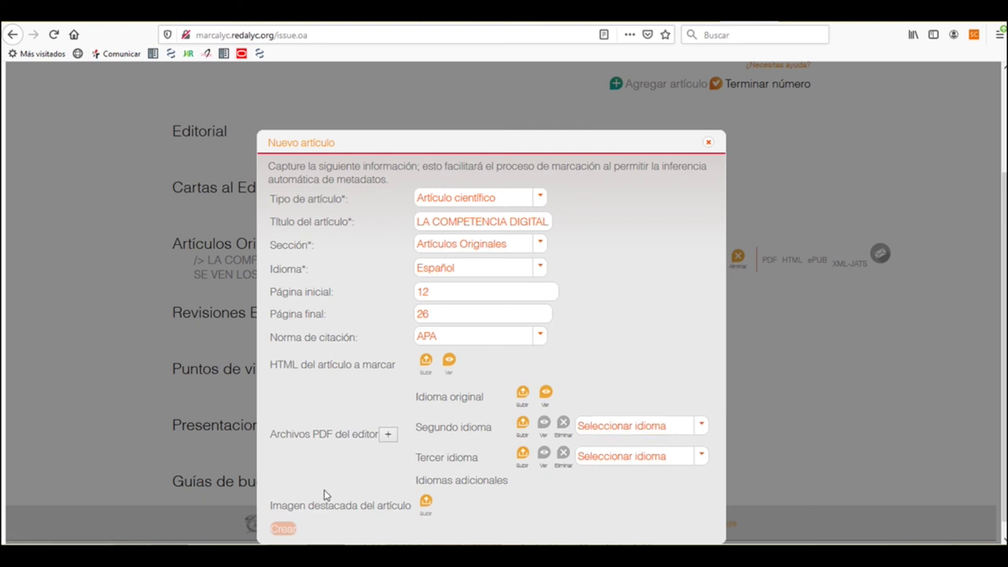
pyautogui.moveTo(270, 506); pyautogui.dragTo(411, 506)
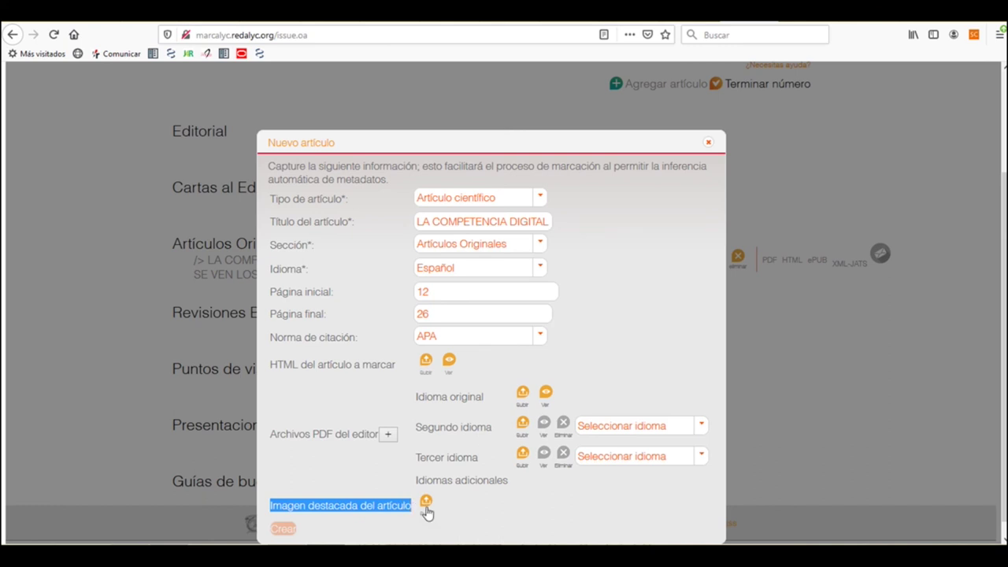
pyautogui.click(426, 504)
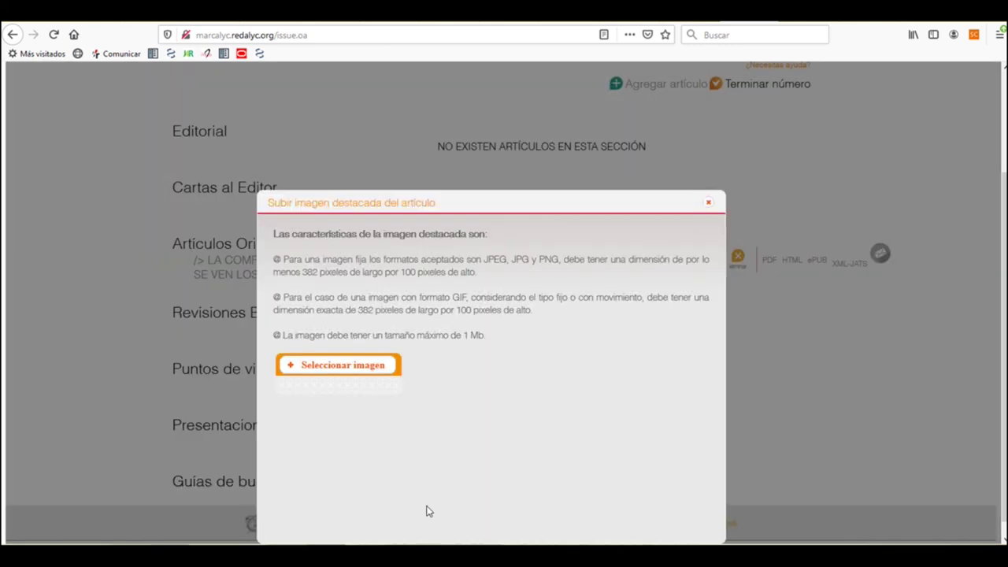
pyautogui.moveTo(273, 257); pyautogui.dragTo(487, 337)
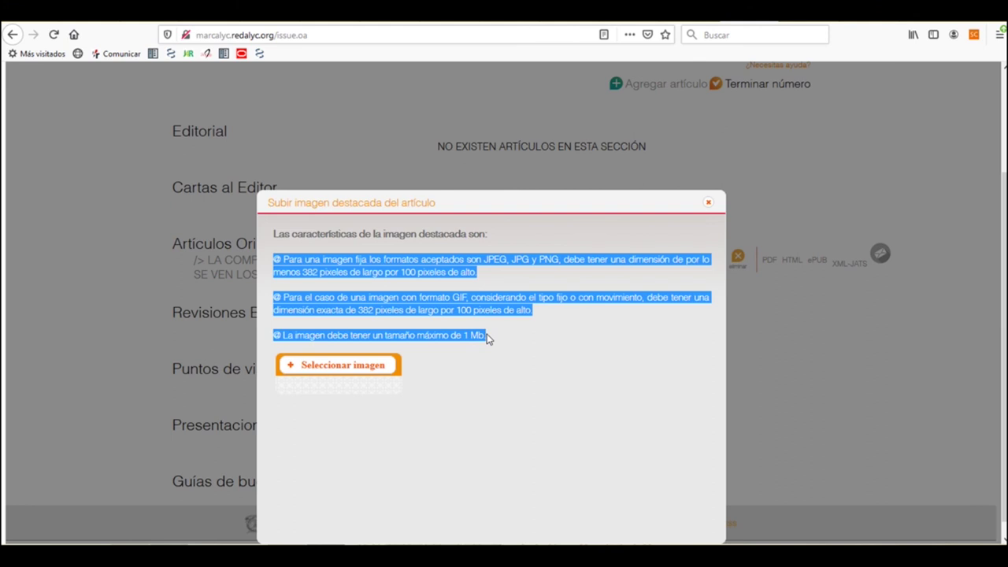
pyautogui.click(560, 340)
pyautogui.click(708, 205)
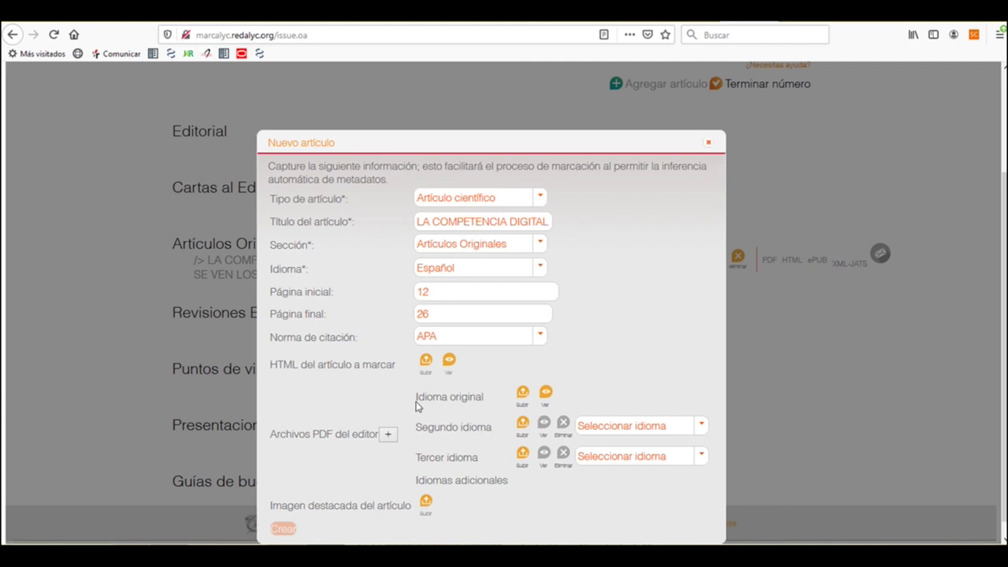
# - Close the new article form and return to the issue's list of sections
pyautogui.tripleClick(485, 400)
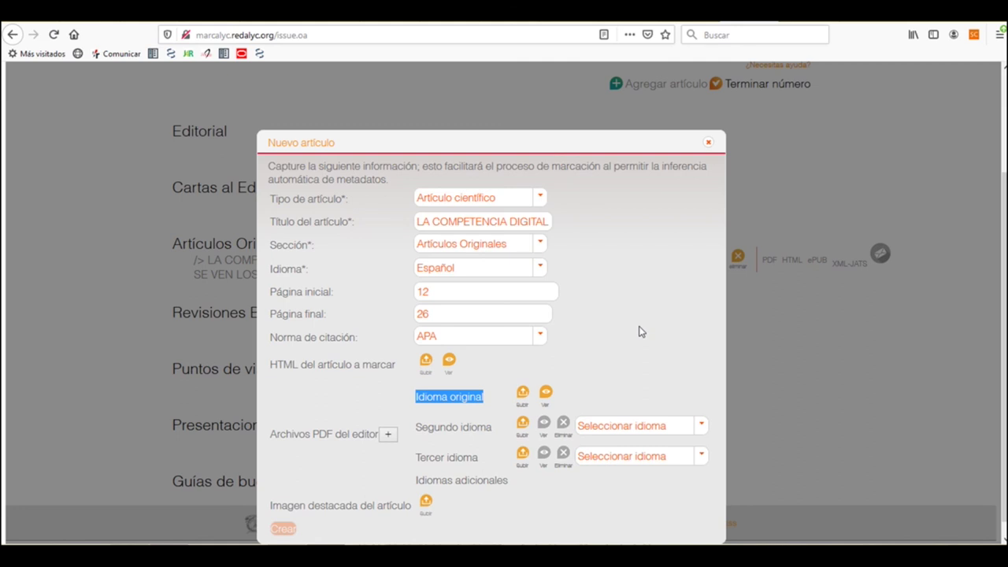
pyautogui.click(708, 143)
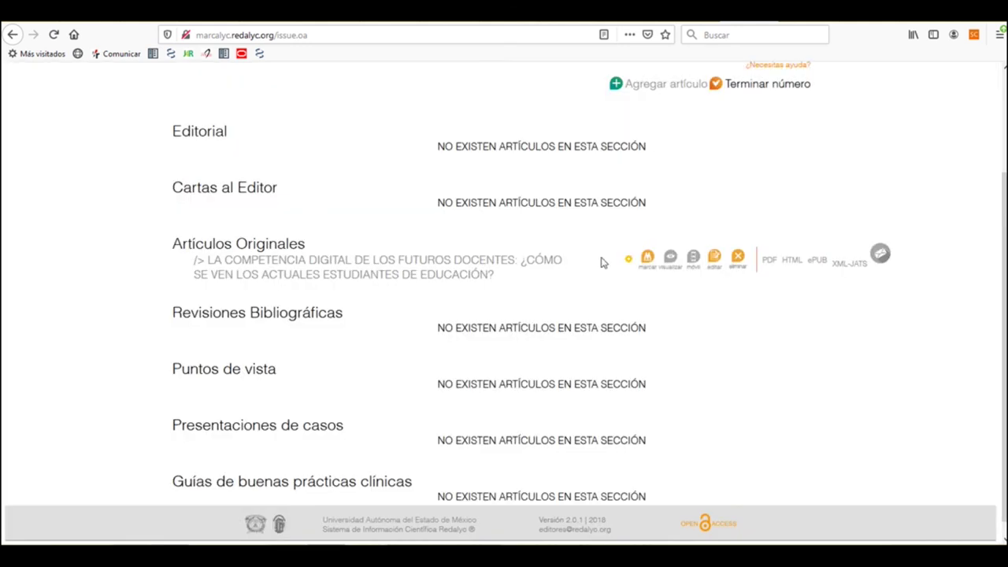